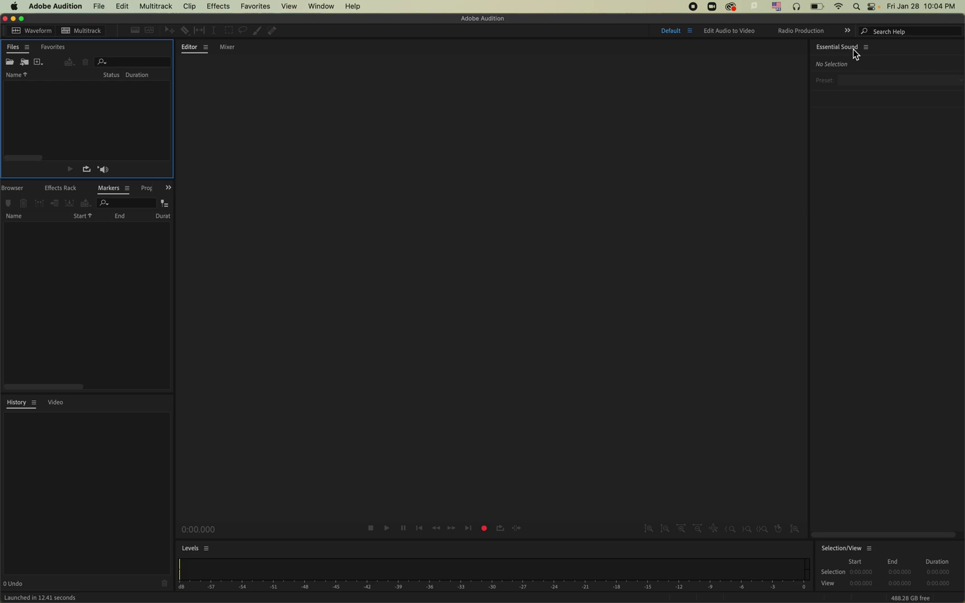
left_click(318, 7)
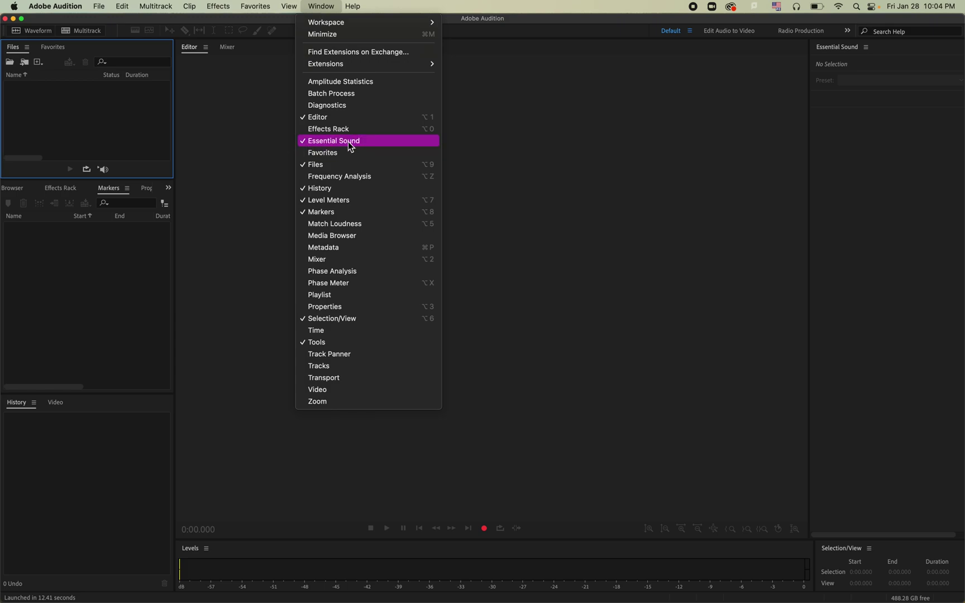
left_click(649, 175)
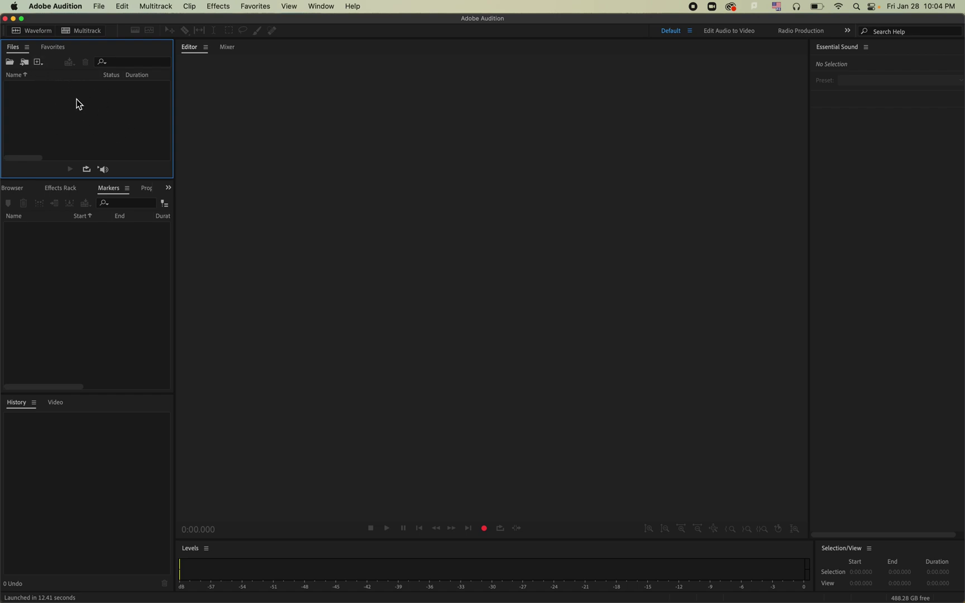
- Import AudioSample.wav from the Downloads folder
left_click(25, 64)
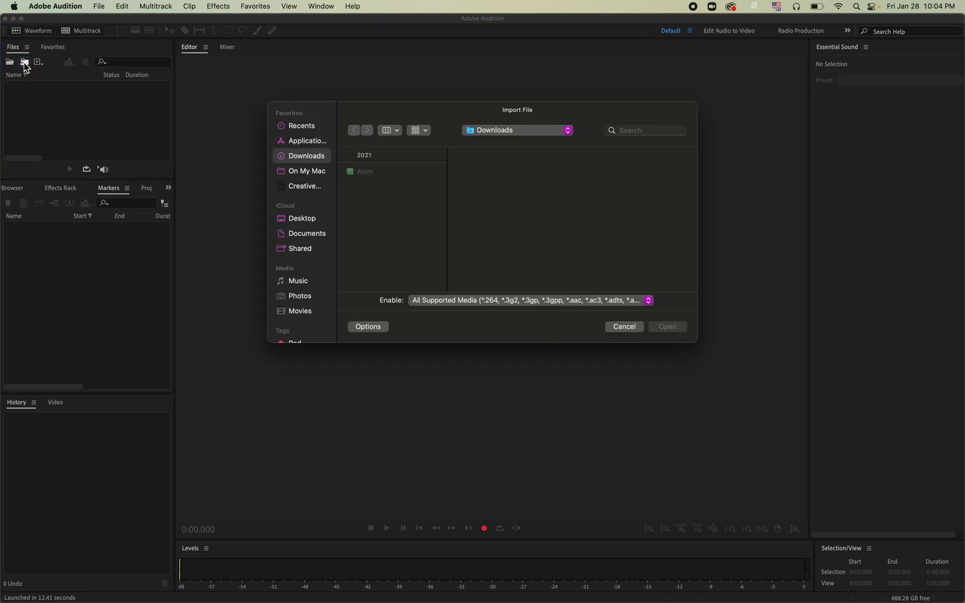
scroll(390, 260, "down", 2)
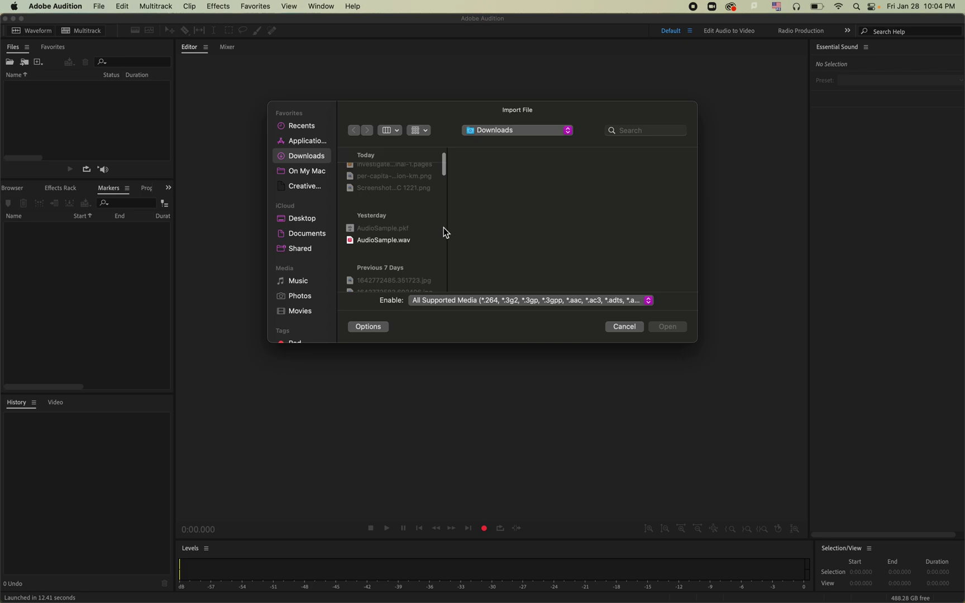
left_click(393, 243)
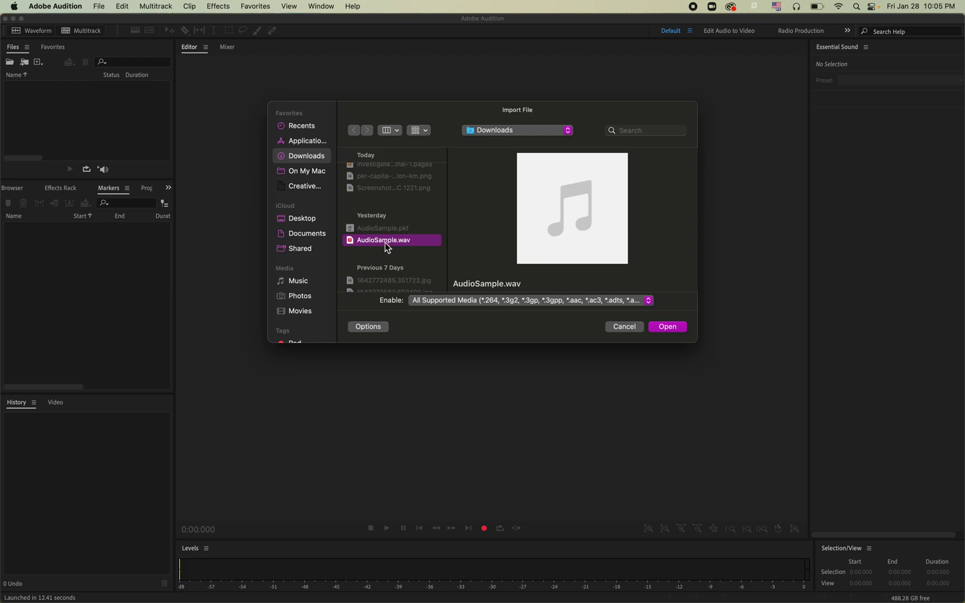
left_click(668, 325)
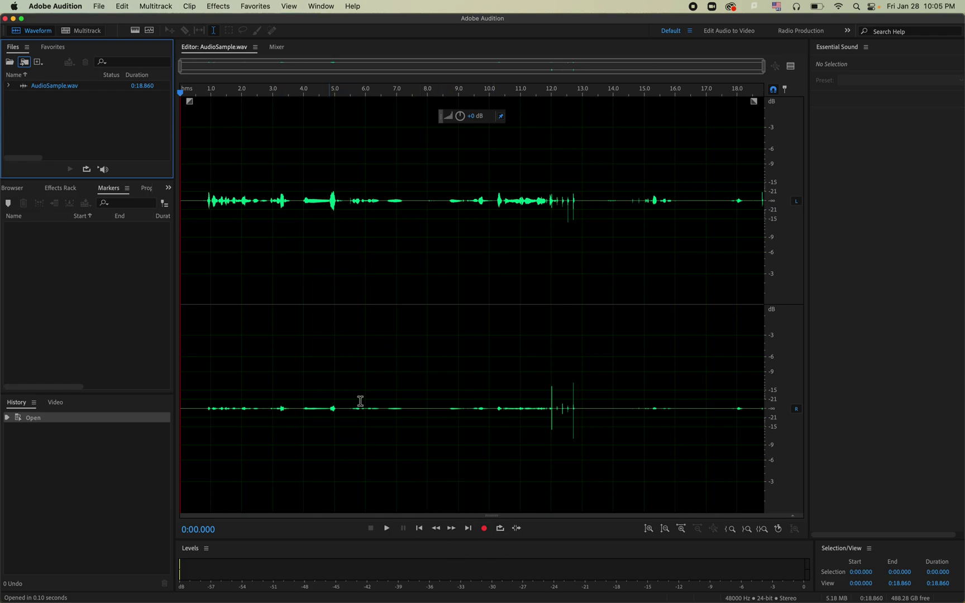
- Play the first seconds of AudioSample.wav and return the playhead to the start
left_click(387, 531)
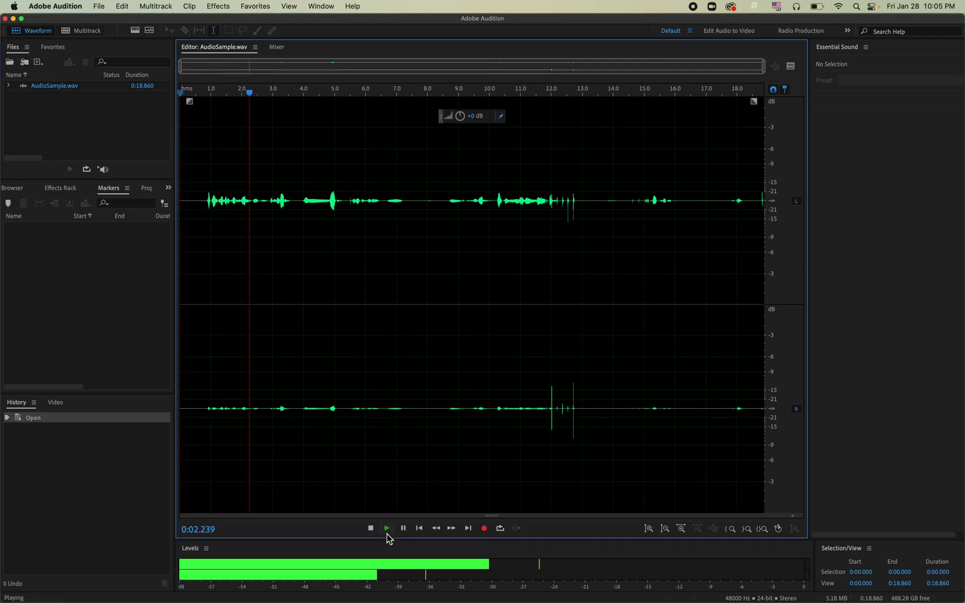
left_click(403, 531)
left_click_drag(282, 94, 164, 95)
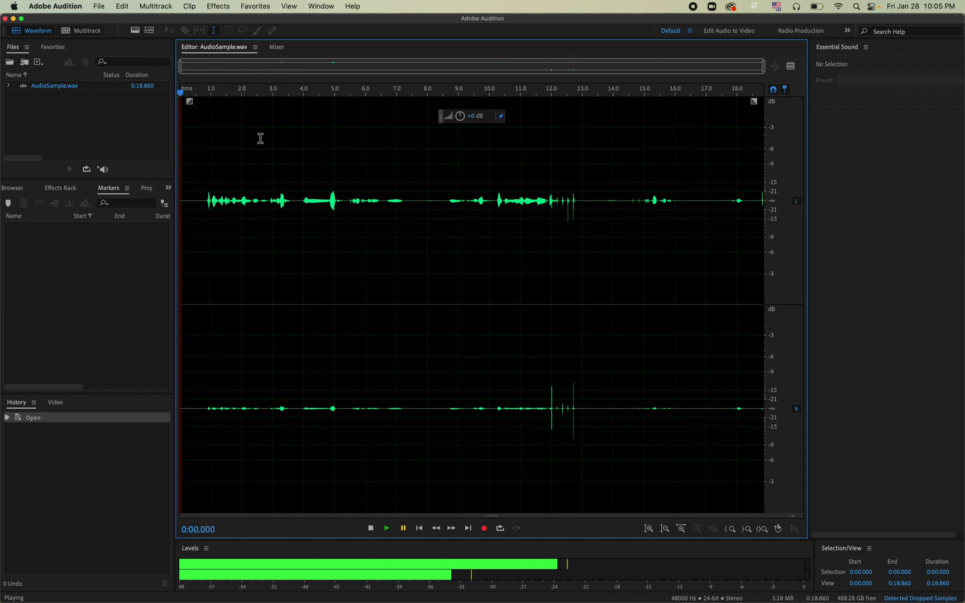
- Amplify the whole recording to a moderately higher level and play its opening seconds to check the loudness
left_click(459, 117)
left_click_drag(459, 118, 510, 127)
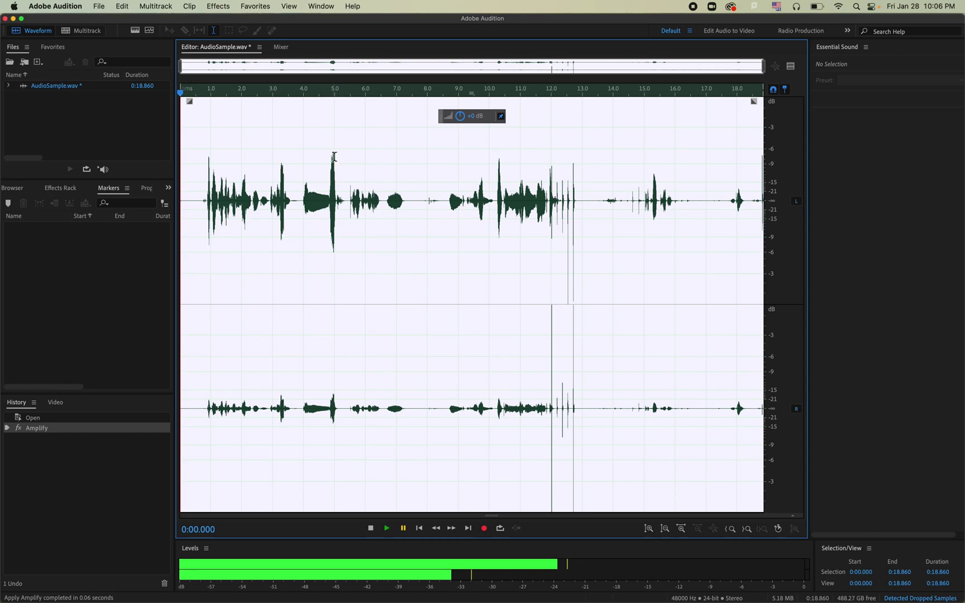
left_click(462, 118)
left_click_drag(462, 117, 434, 120)
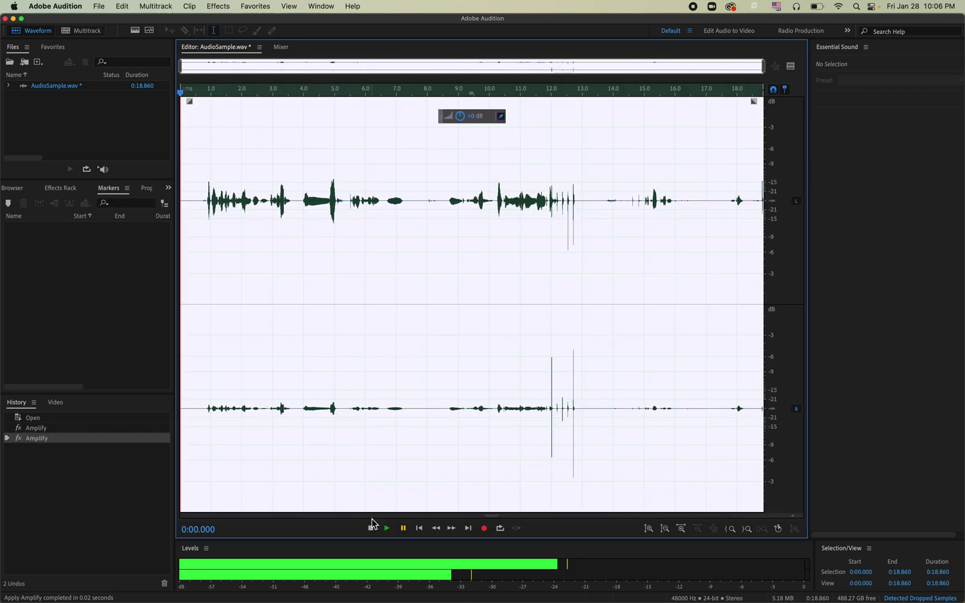
left_click(388, 529)
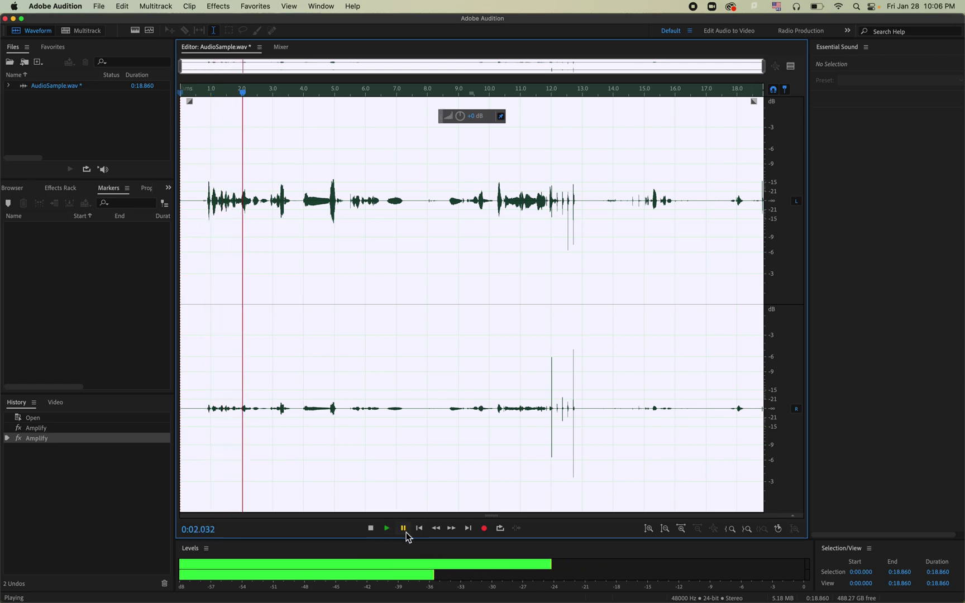
left_click_drag(247, 96, 180, 97)
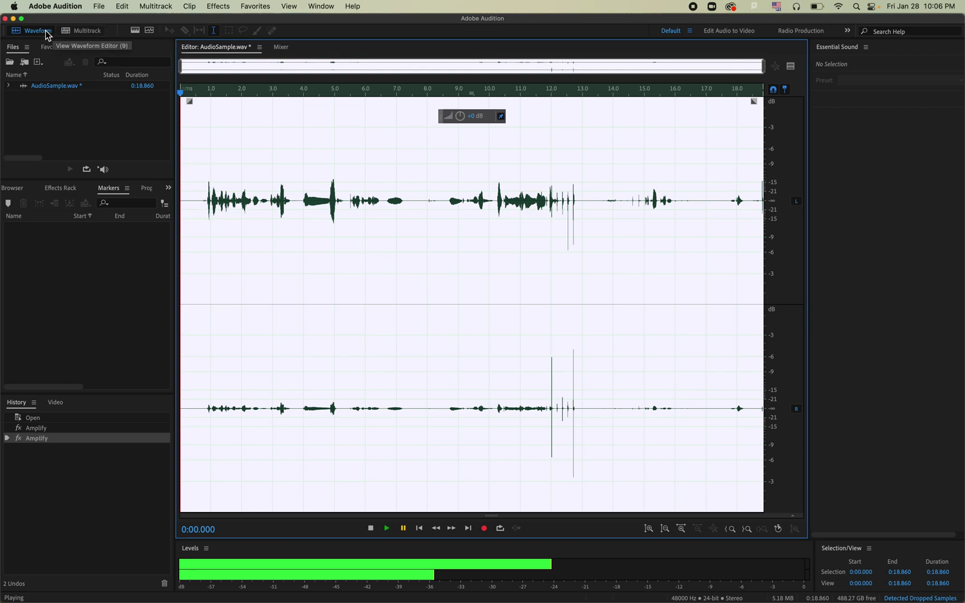
- Create a new multitrack session named Interview-Multitrack, keeping the default audio settings
left_click(79, 33)
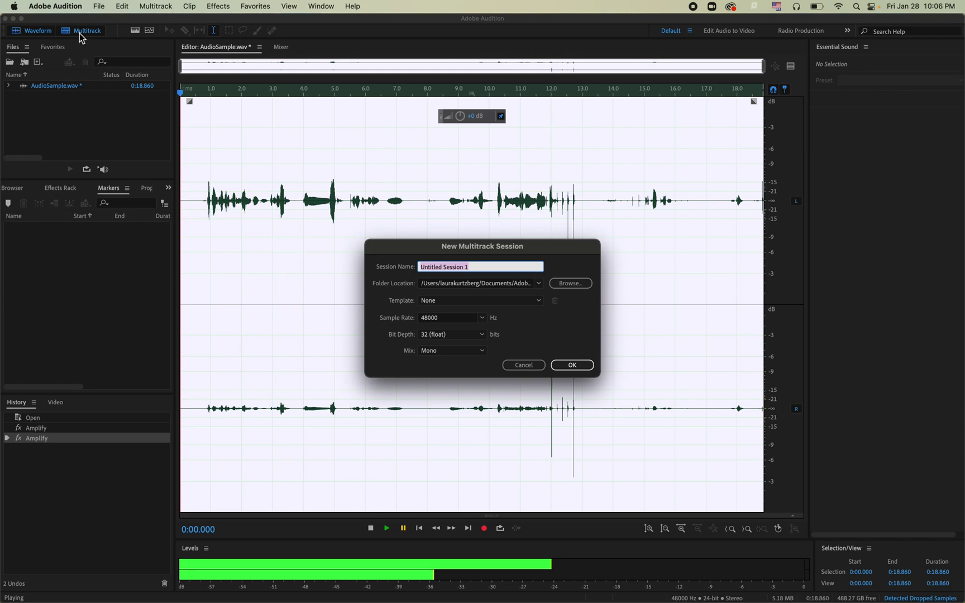
left_click(494, 267)
left_click(391, 268)
key("BackSpace")
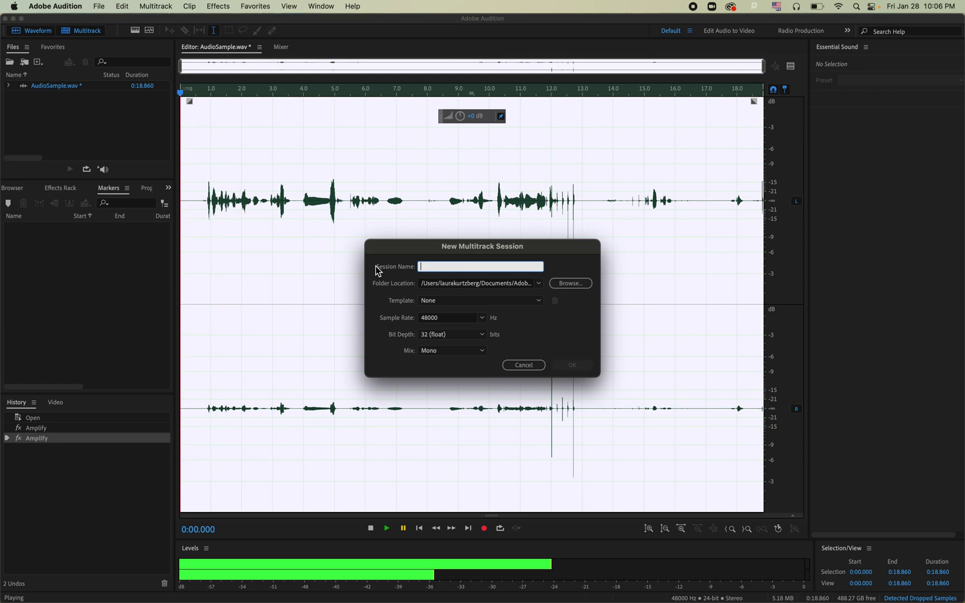
type("Interview-Multitrack")
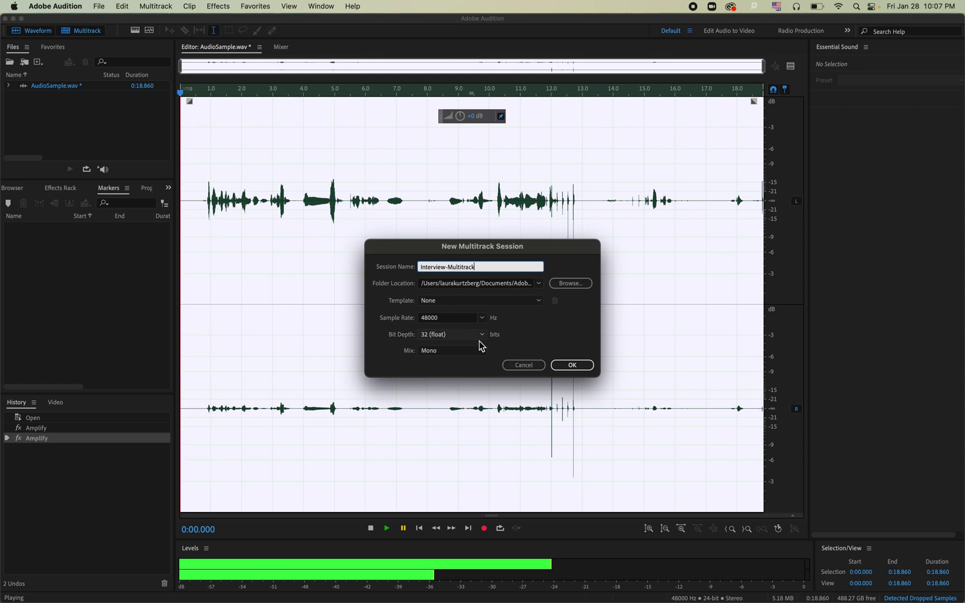
left_click(575, 367)
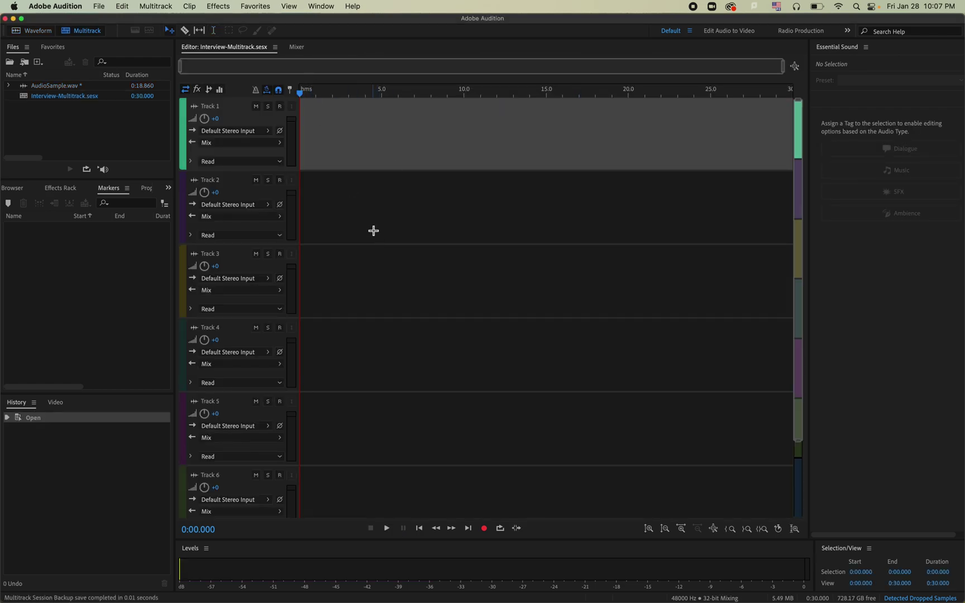
- Place AudioSample.wav at the very start of Track 1, with the tracks enlarged vertically
scroll(374, 231, "up", 2)
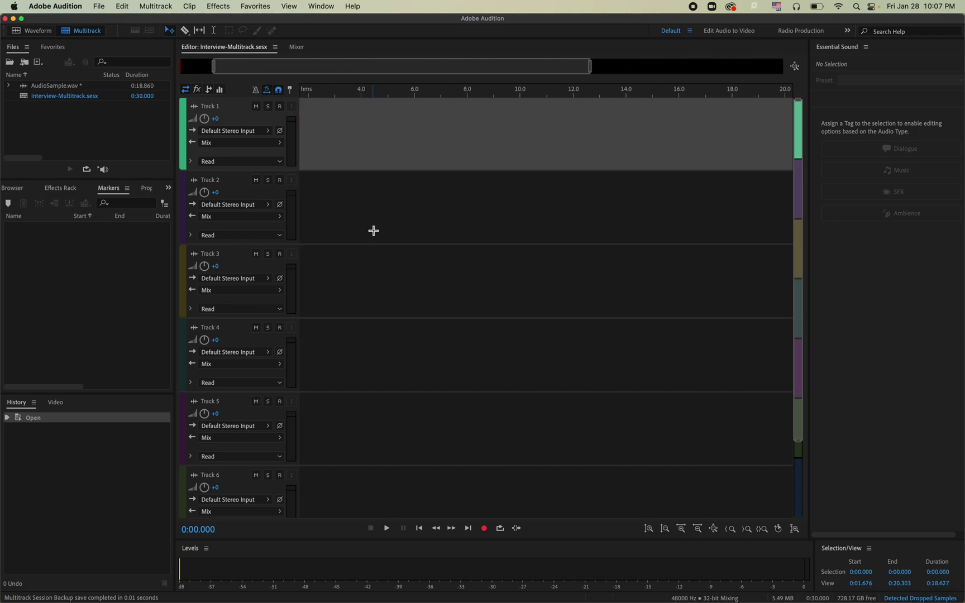
scroll(381, 162, "left", 2)
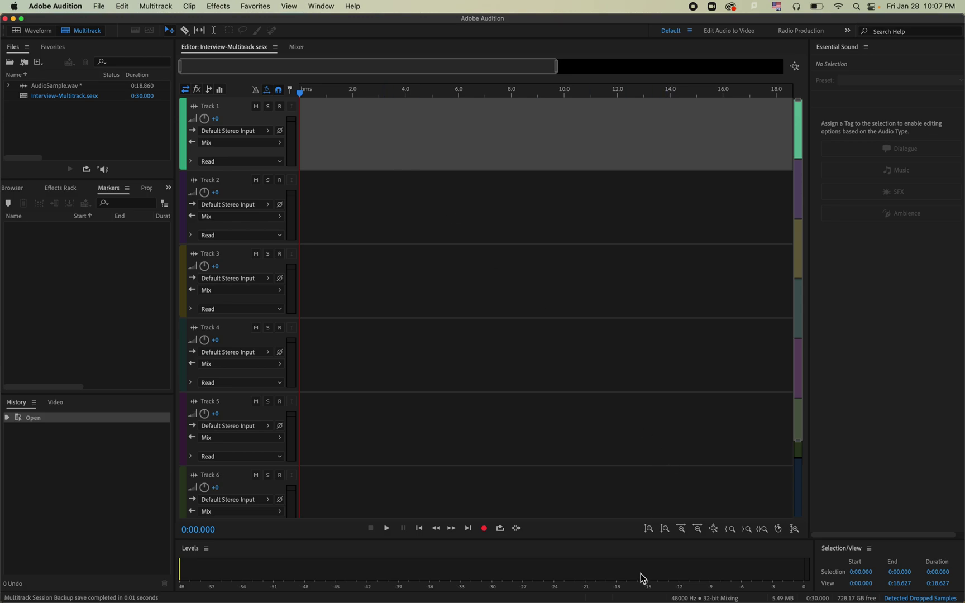
left_click(648, 530)
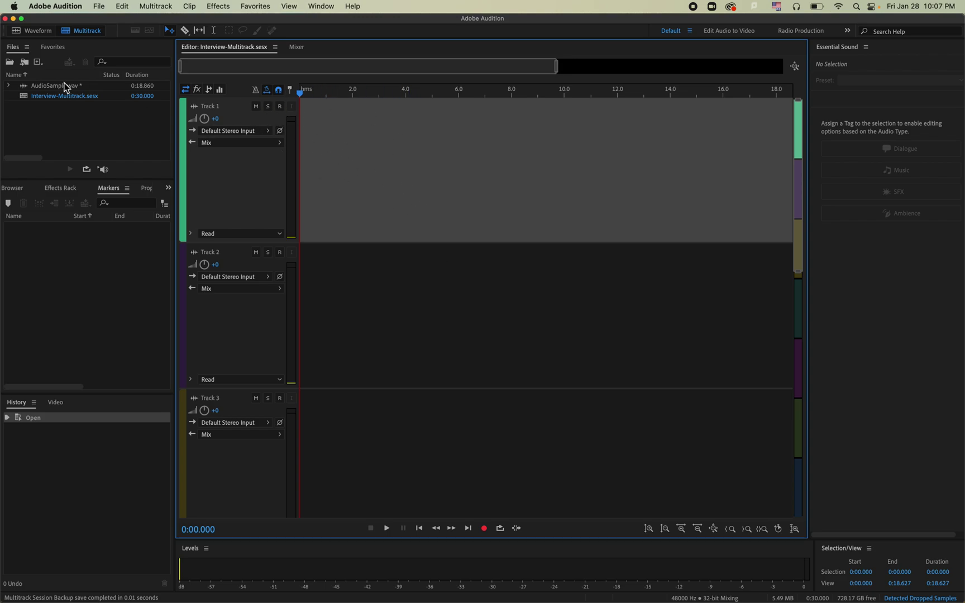
left_click_drag(49, 88, 297, 147)
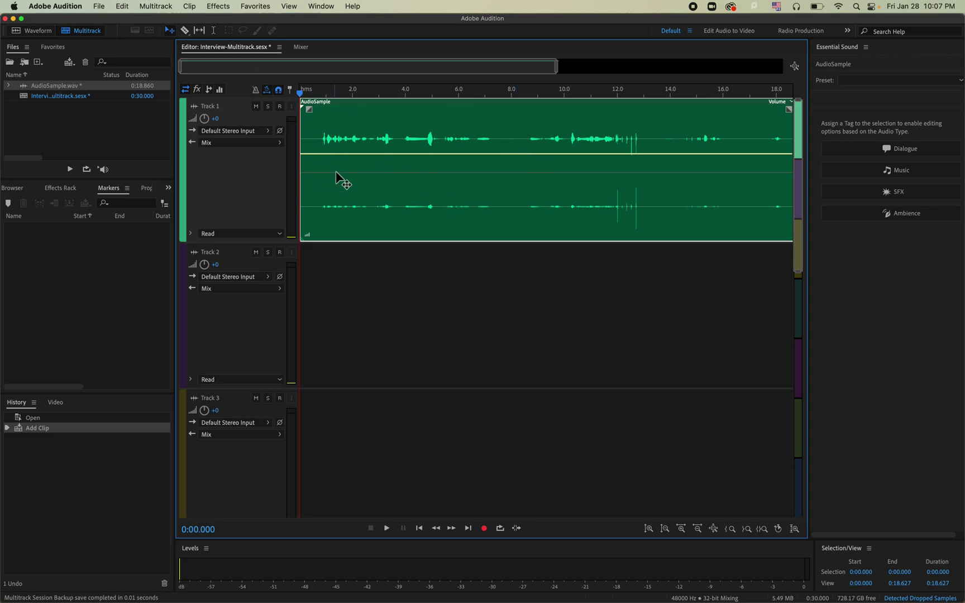
- Split the Track 1 clip with the Razor tool around the pauses, at about 0.8, 7.4, 8.6, 13.1 and 14.4 seconds
left_click(185, 34)
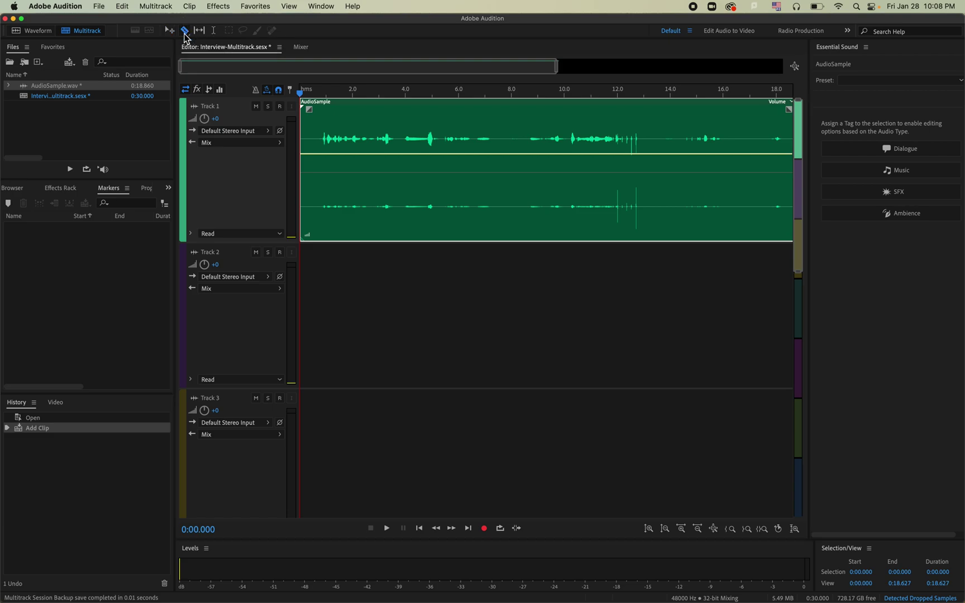
left_click(321, 171)
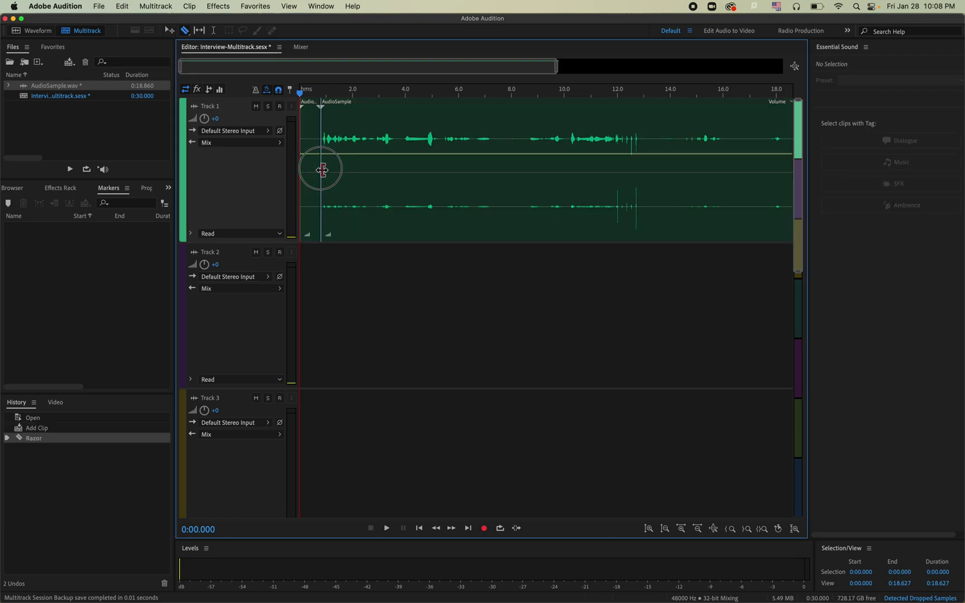
left_click(495, 183)
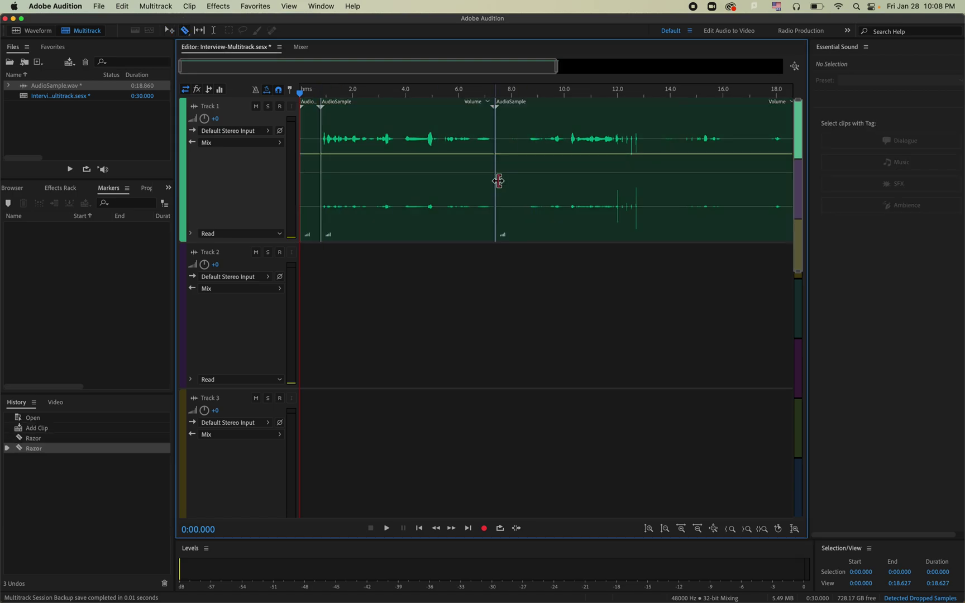
left_click(527, 186)
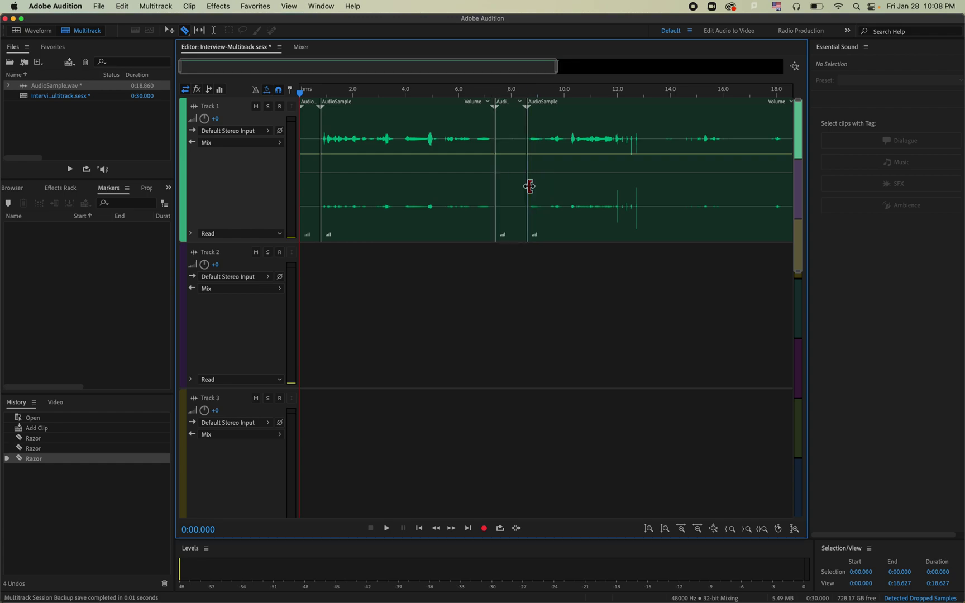
left_click(647, 199)
left_click(680, 199)
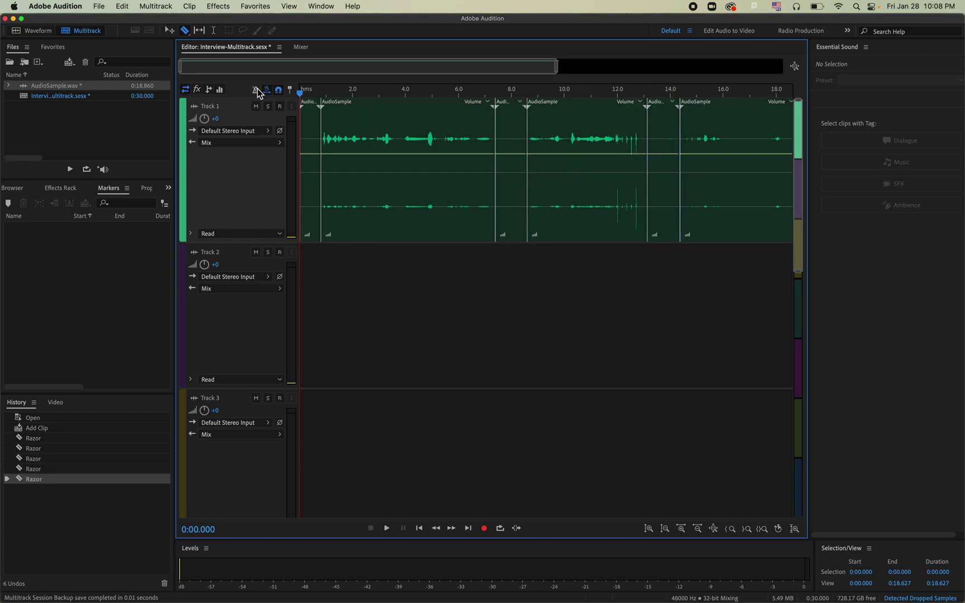
- Delete the three short silent segments at the start and between the spoken parts on Track 1
left_click(312, 142)
key("Delete")
left_click(508, 129)
key("Delete")
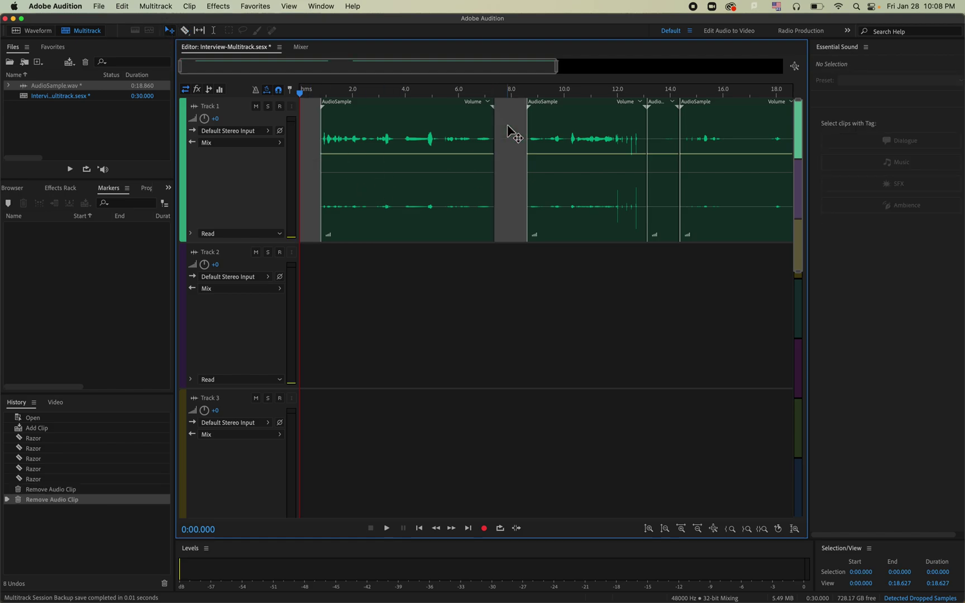
left_click(660, 156)
key("Delete")
- Move the three remaining Track 1 clips earlier so they sit end to end from the start of the timeline
left_click_drag(404, 168, 377, 173)
left_click(612, 155)
left_click_drag(612, 156, 559, 155)
left_click_drag(718, 159, 637, 175)
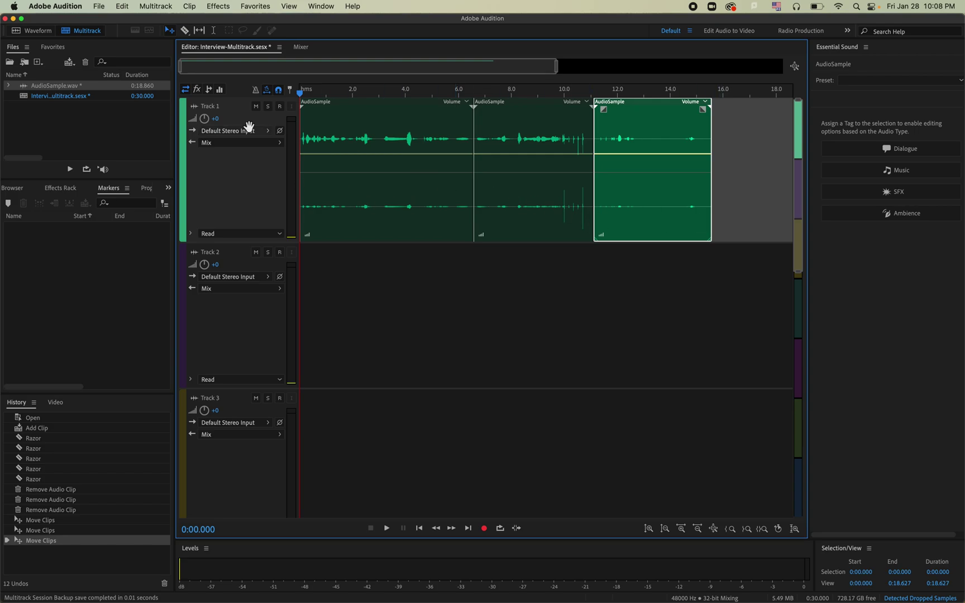
- Overlap the start of the second clip slightly with the end of the first to create a short crossfade
scroll(470, 220, "up", 10)
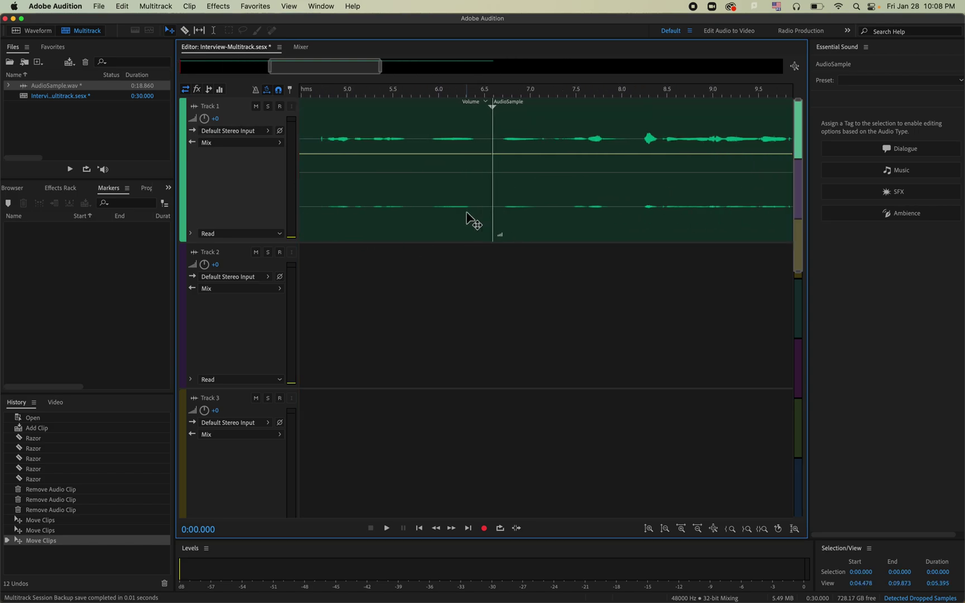
scroll(470, 220, "down", 1)
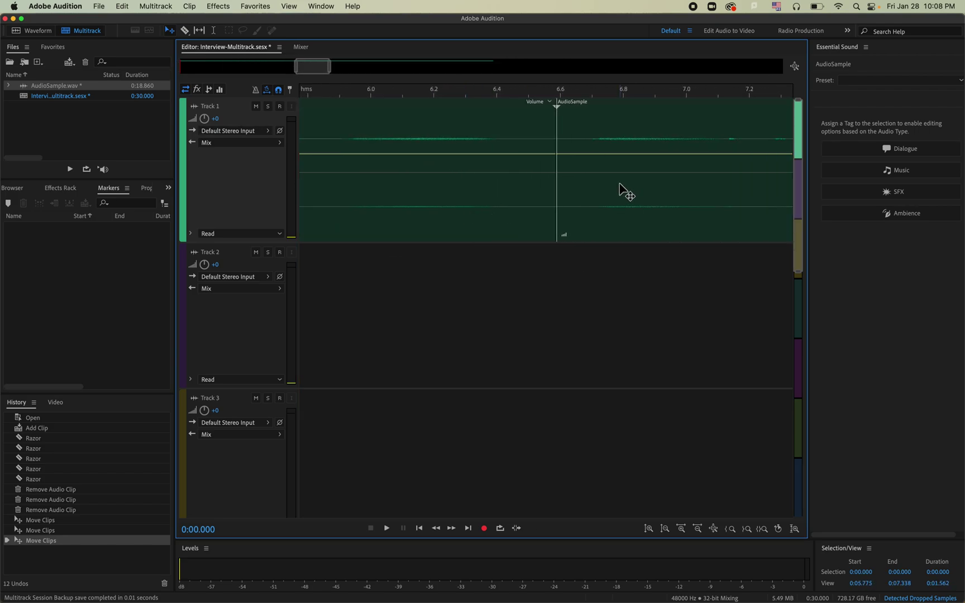
left_click(619, 183)
left_click_drag(619, 184, 613, 181)
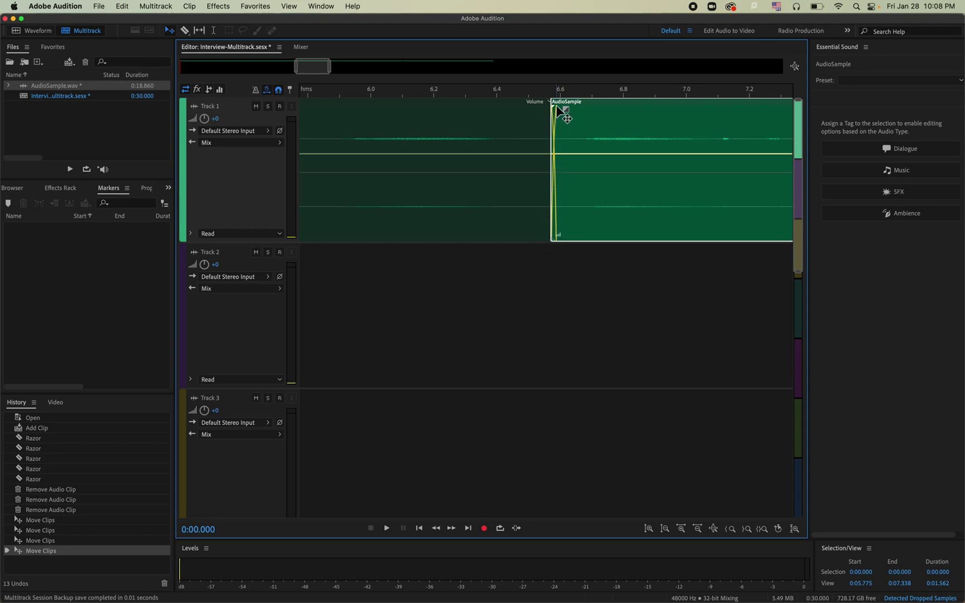
key("backslash")
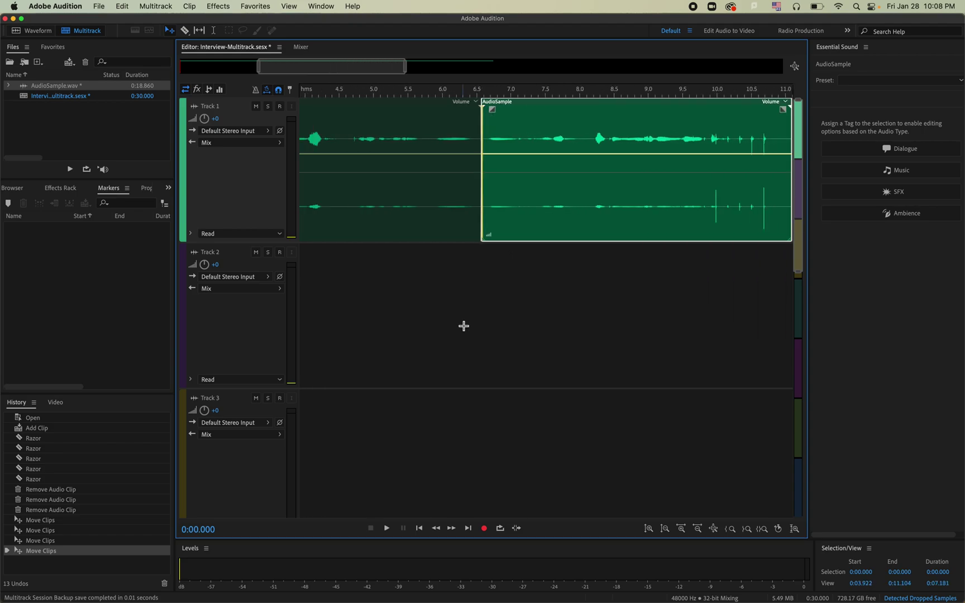
left_click(603, 226)
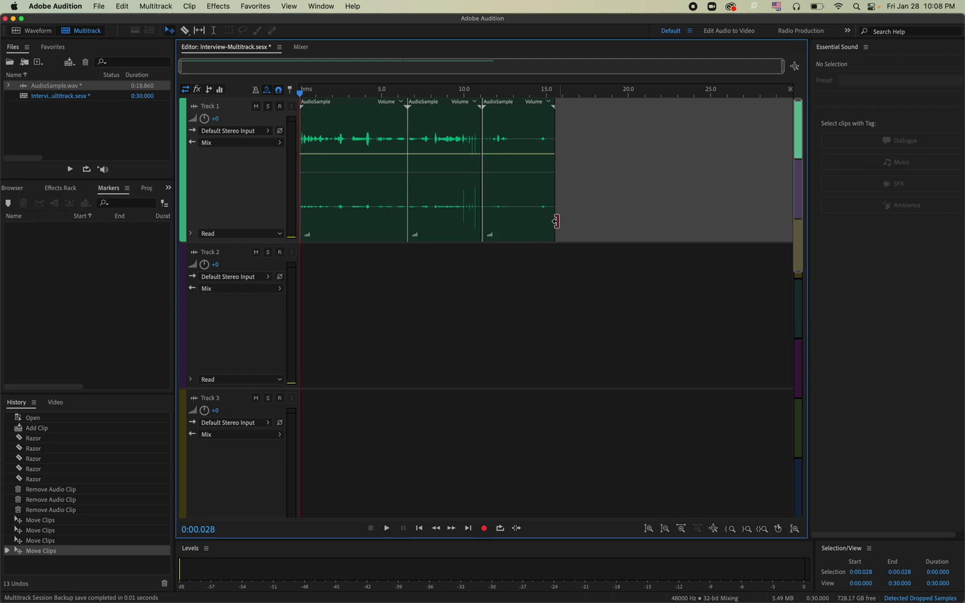
- Tag all three Track 1 clips as Dialogue and set their clip volume level to 0.2 dB
left_click(542, 200)
left_click(452, 177, "super")
left_click(377, 187, "super")
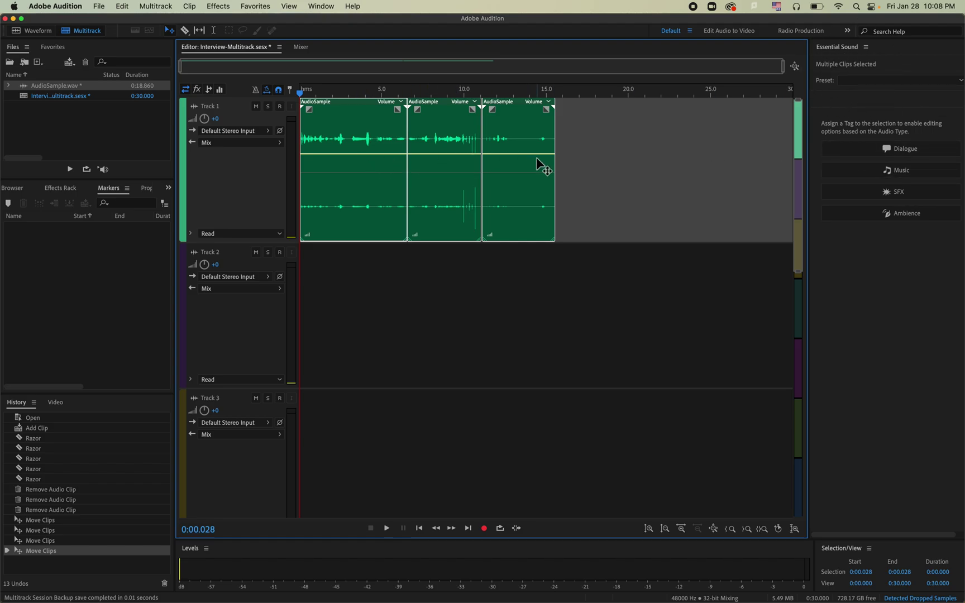
left_click(897, 152)
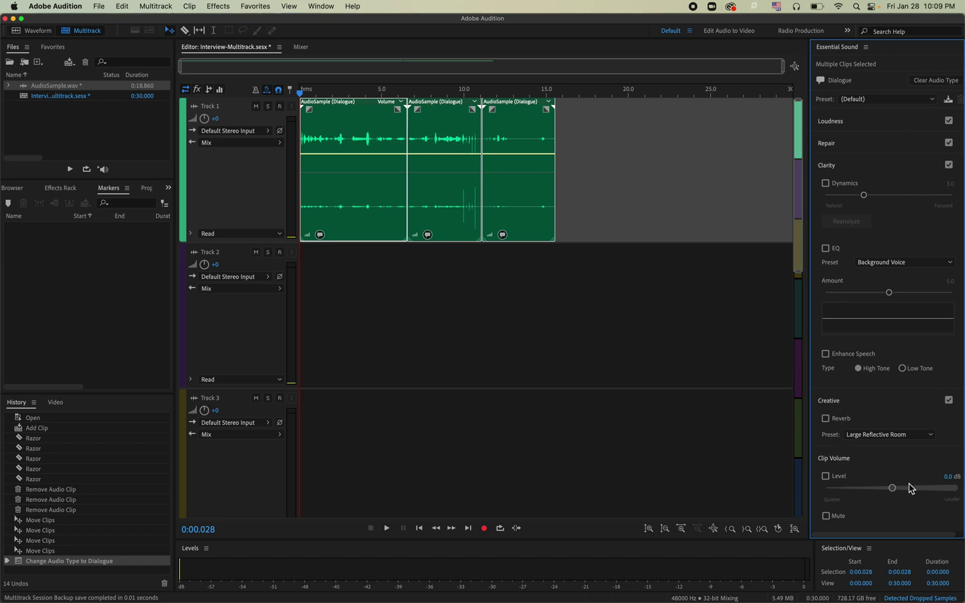
left_click_drag(896, 490, 899, 489)
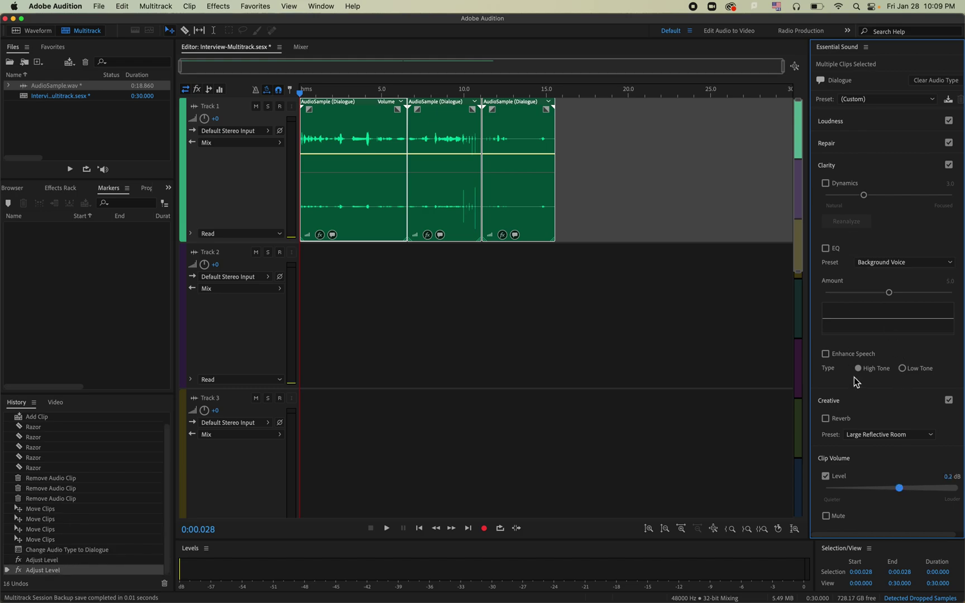
- Enable Enhance Speech for the three dialogue clips, apply the Podcast Voice preset, and deselect the clips
left_click(826, 354)
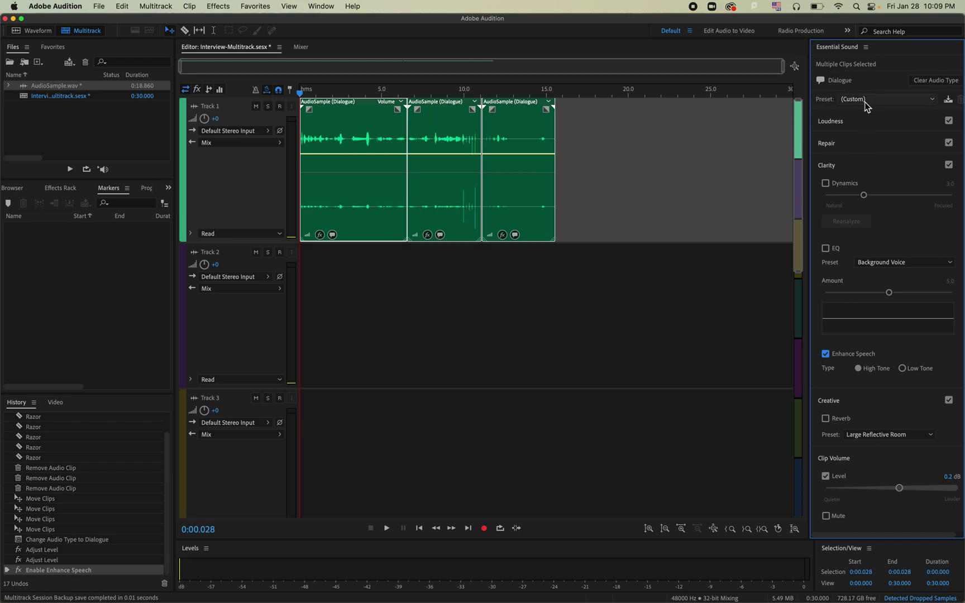
left_click(891, 99)
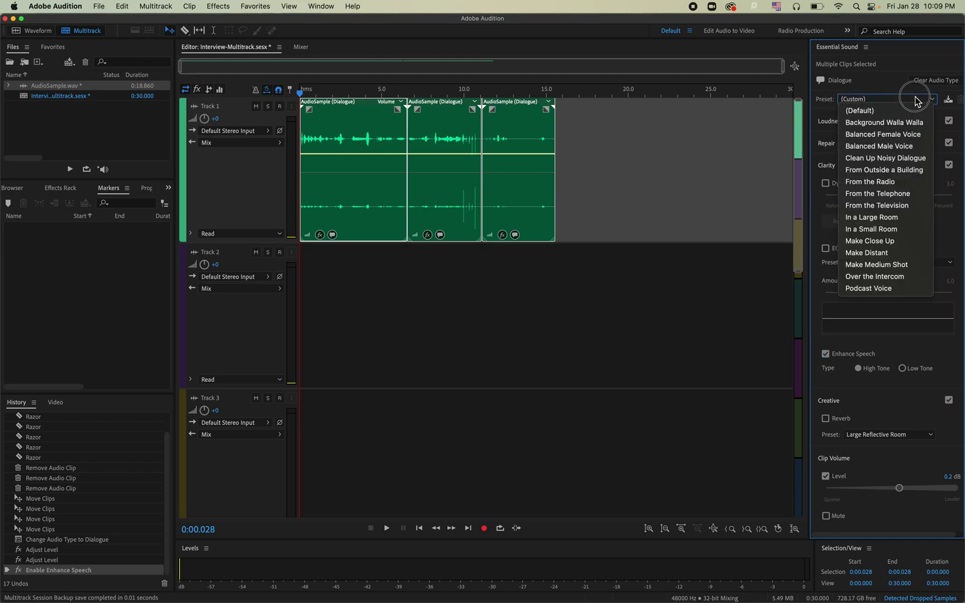
left_click(880, 294)
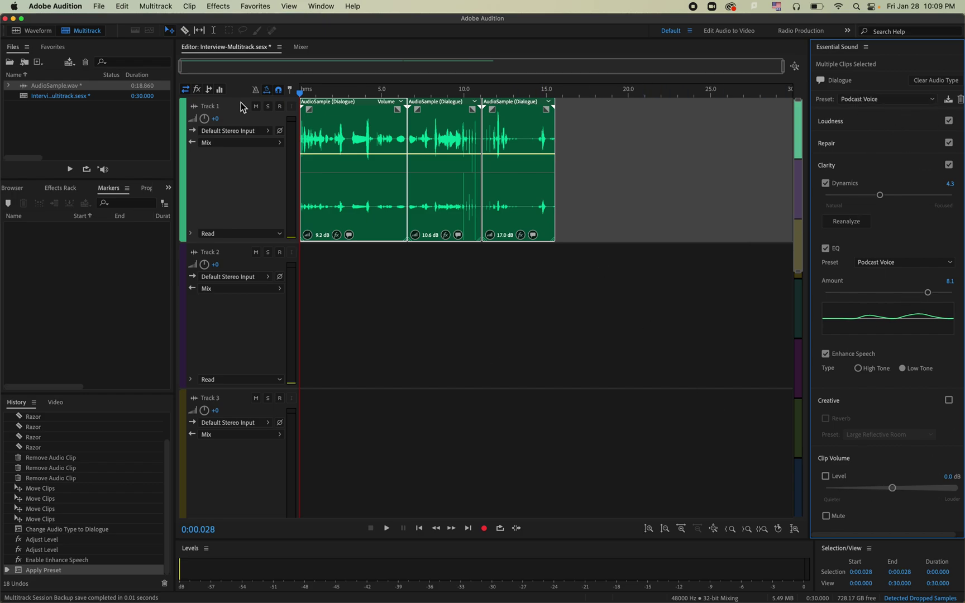
left_click(636, 168)
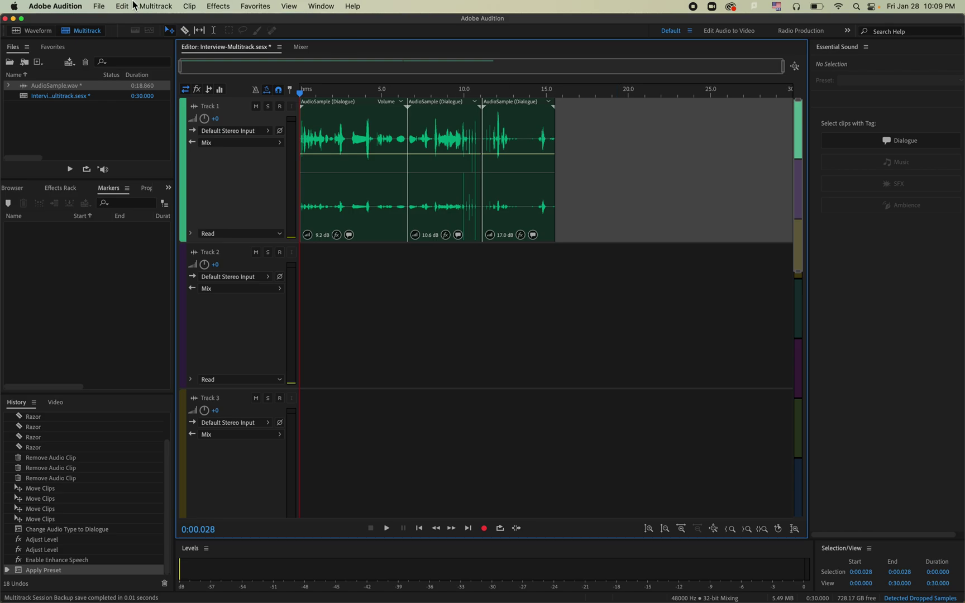
- Open the session's export with Adobe Media Encoder and choose MP3 as the encoder format
left_click(99, 7)
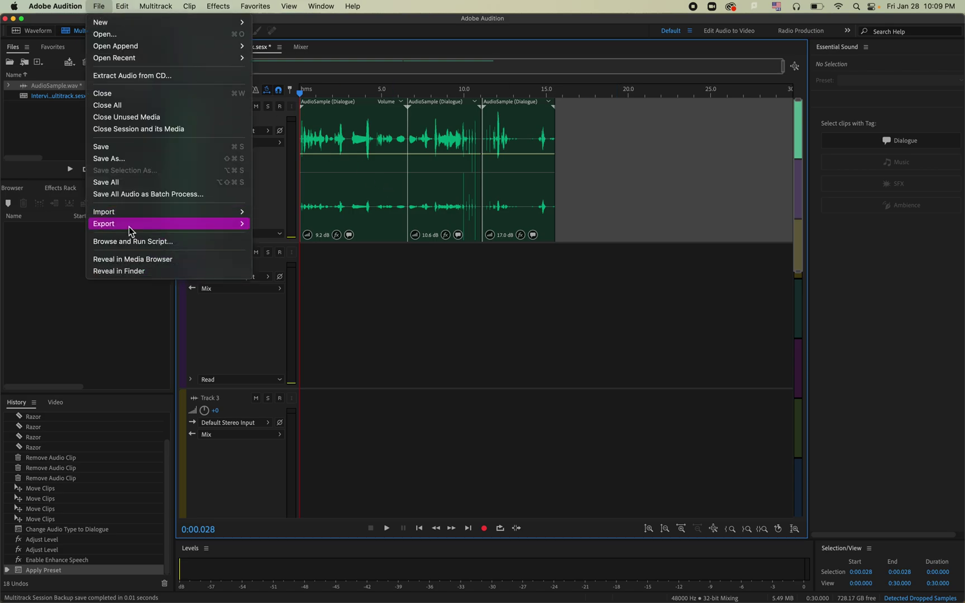
mouse_move(129, 227)
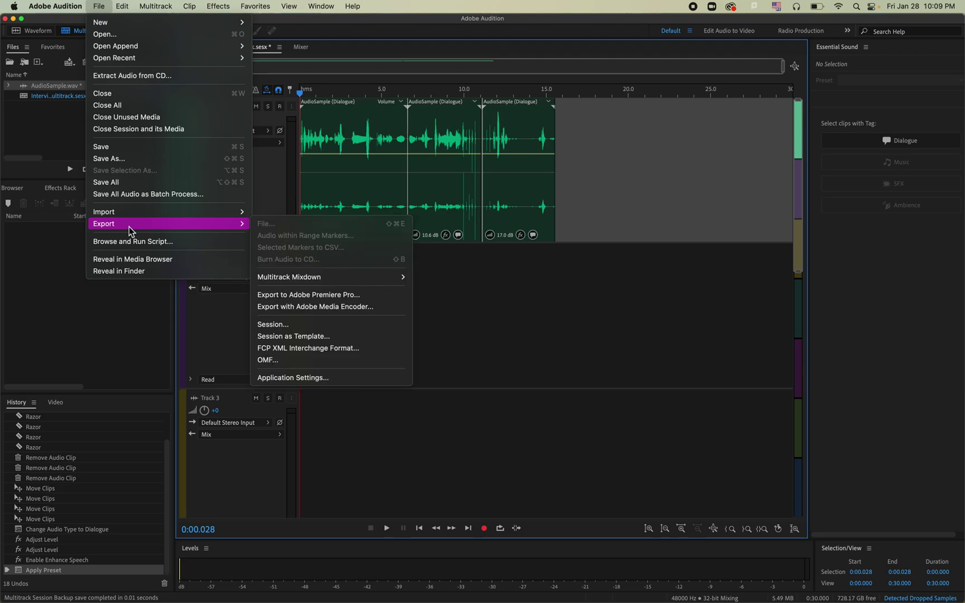
left_click(309, 307)
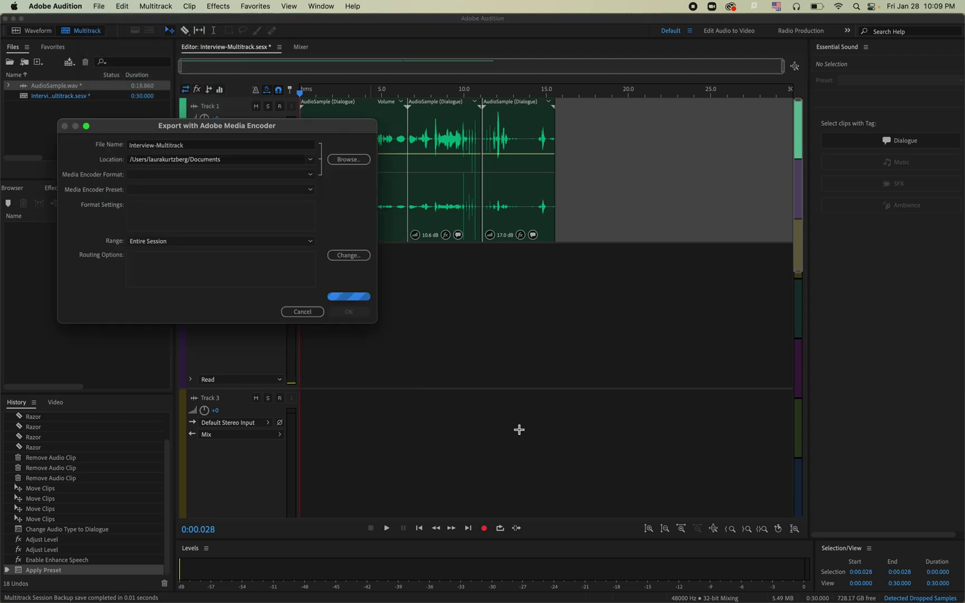
left_click_drag(195, 127, 445, 138)
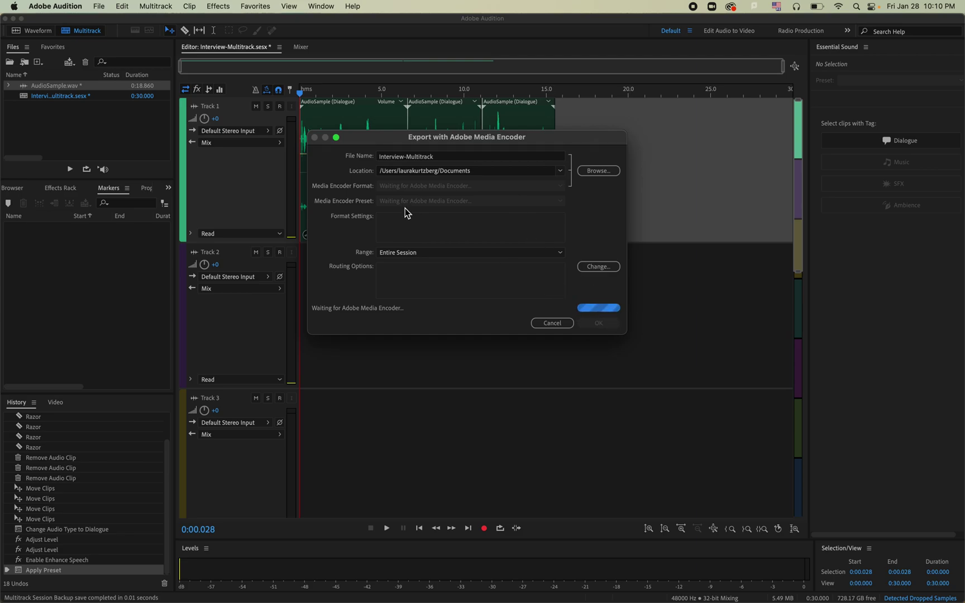
left_click_drag(404, 138, 434, 137)
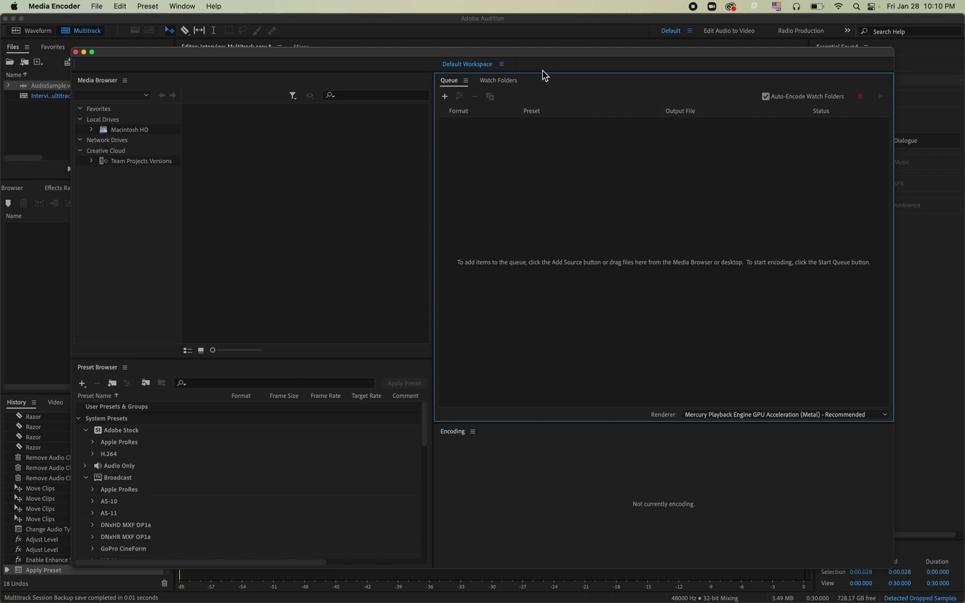
left_click_drag(496, 60, 513, 314)
left_click_drag(518, 144, 497, 128)
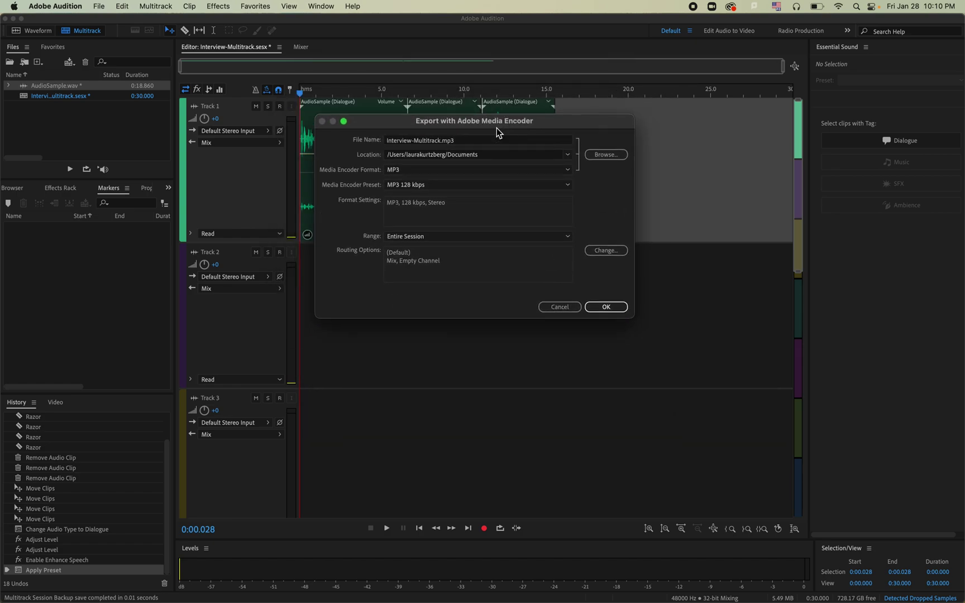
left_click(567, 173)
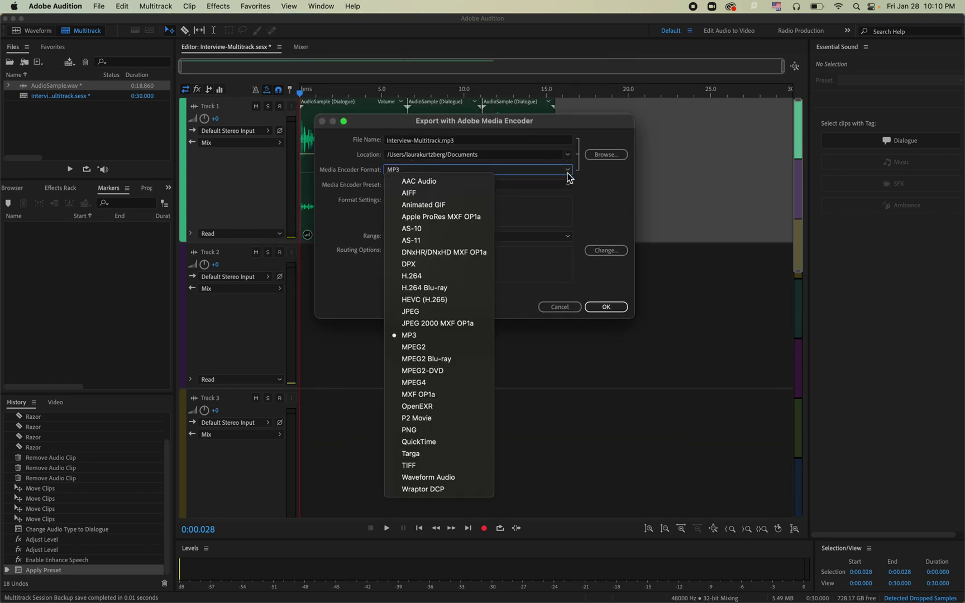
left_click(434, 337)
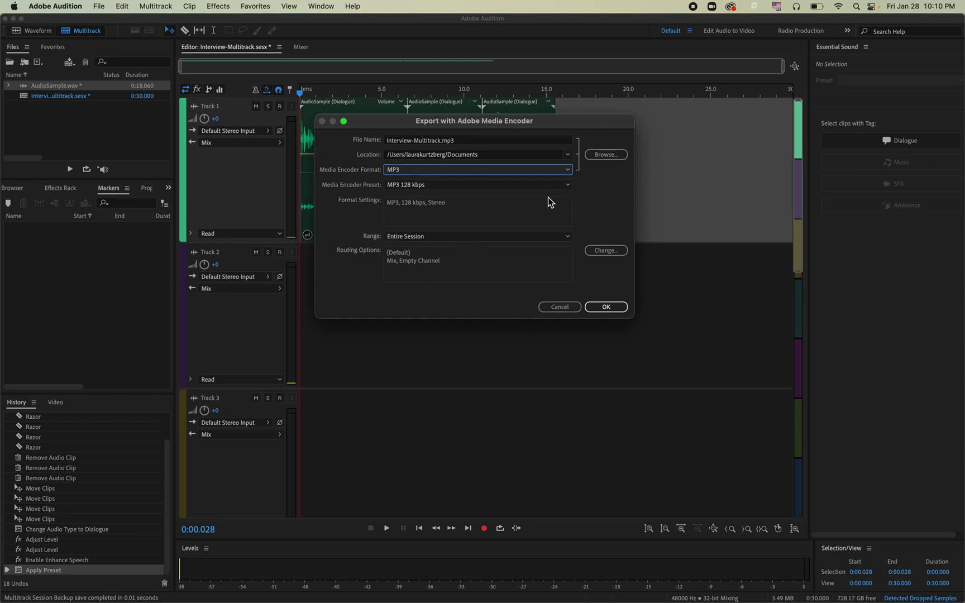
- Name the export file Interview.mp3 and confirm the export to Media Encoder
left_click(440, 142)
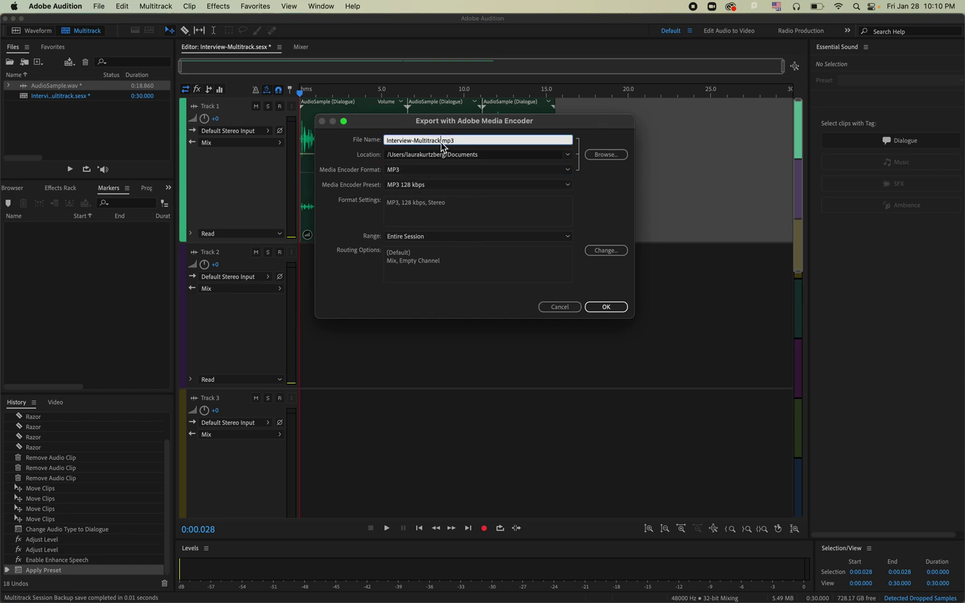
left_click_drag(440, 142, 414, 143)
key("BackSpace")
key("Return")
left_click(596, 308)
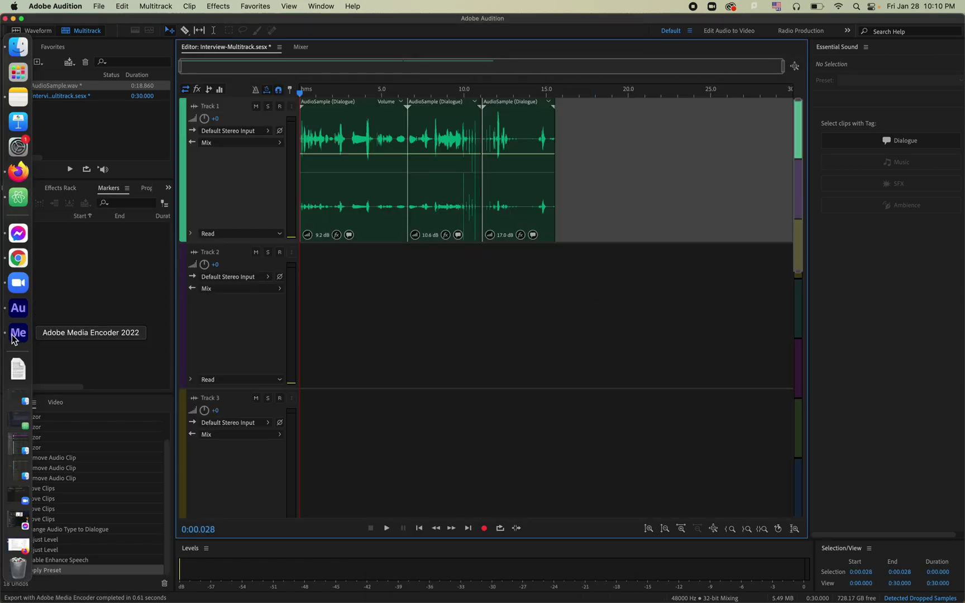
- Switch to Adobe Media Encoder to check the export's status and output file in the queue, and return to Adobe Audition
left_click(16, 332)
double_click(470, 313)
left_click_drag(456, 19, 445, 40)
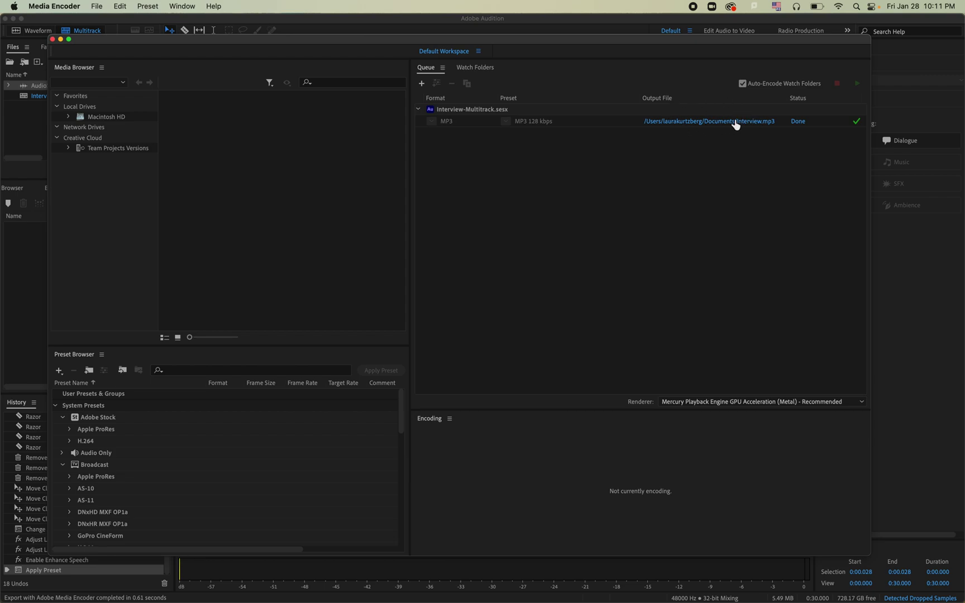
left_click(544, 25)
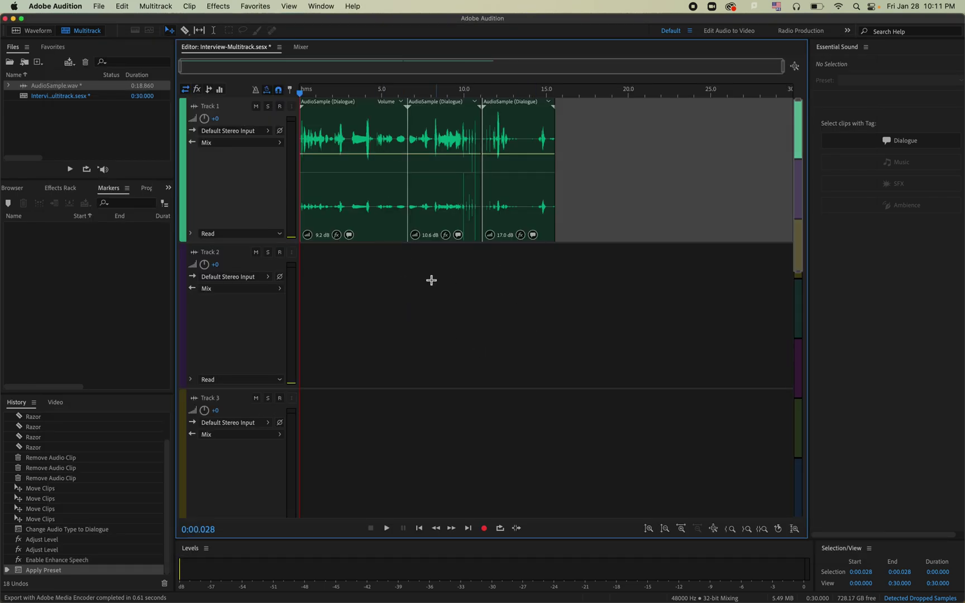